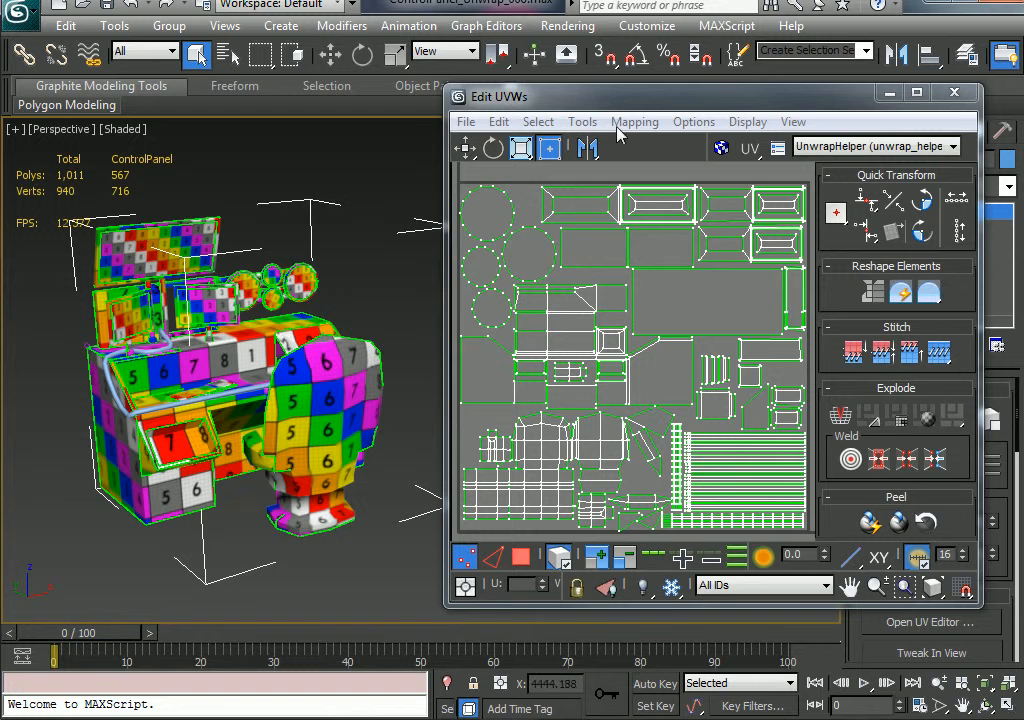
- Open the Render UVW Template settings for the control panel's unwrap and place them beside the UV editor
mouse_move(607, 102)
left_mouse_down()
mouse_move(593, 97)
mouse_move(604, 109)
mouse_move(595, 108)
left_mouse_up()
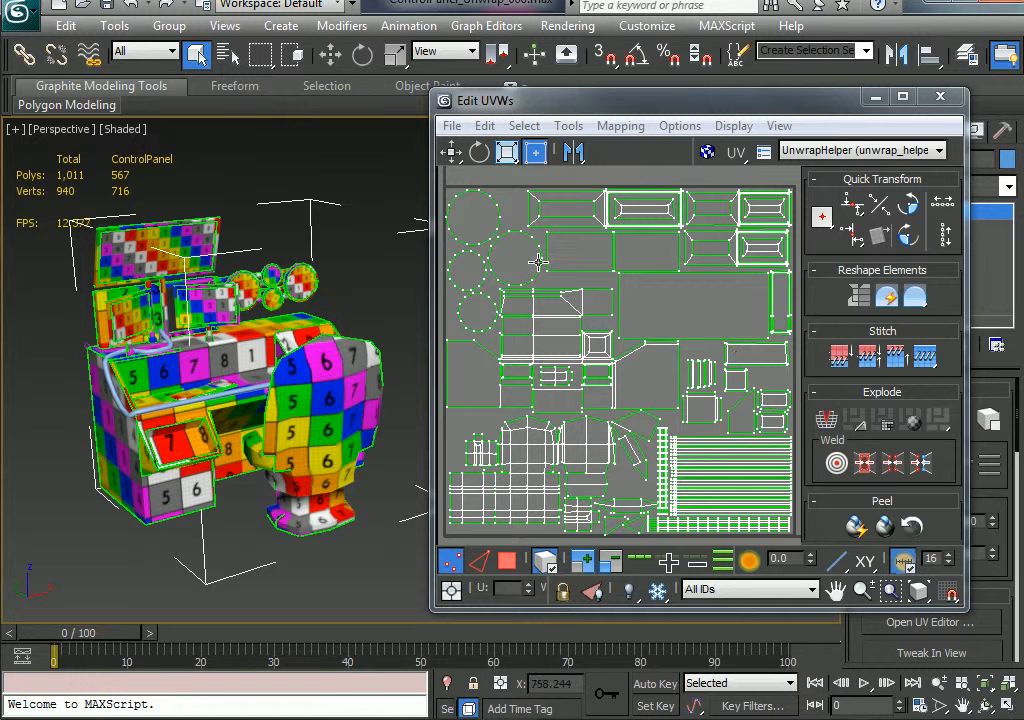
left_click_drag(548, 115, 522, 115)
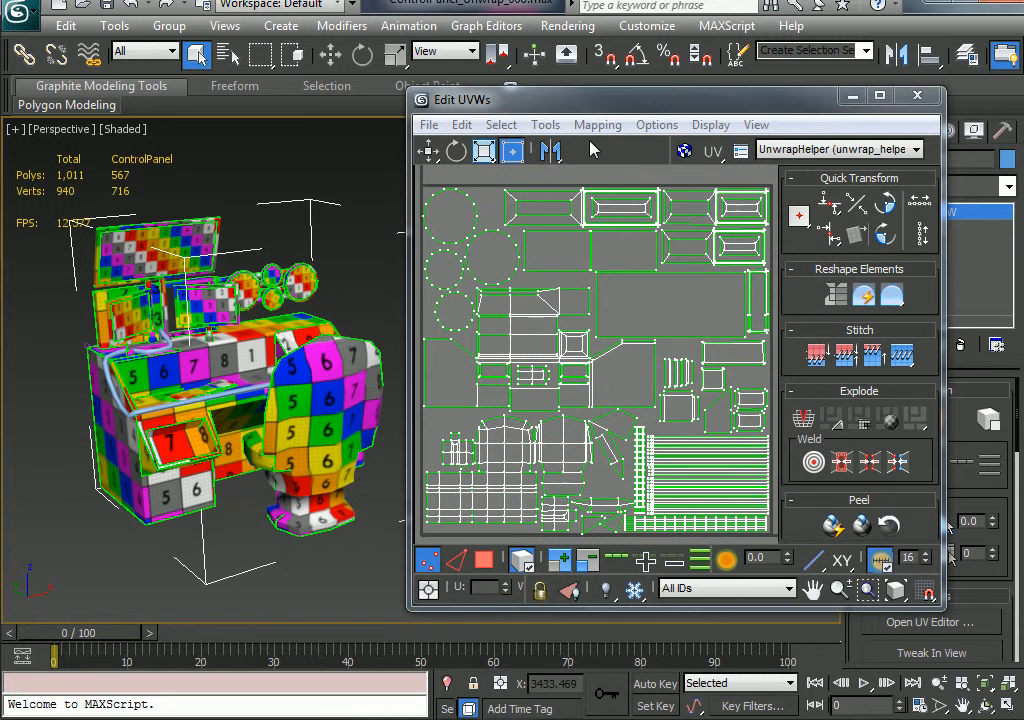
left_click(546, 126)
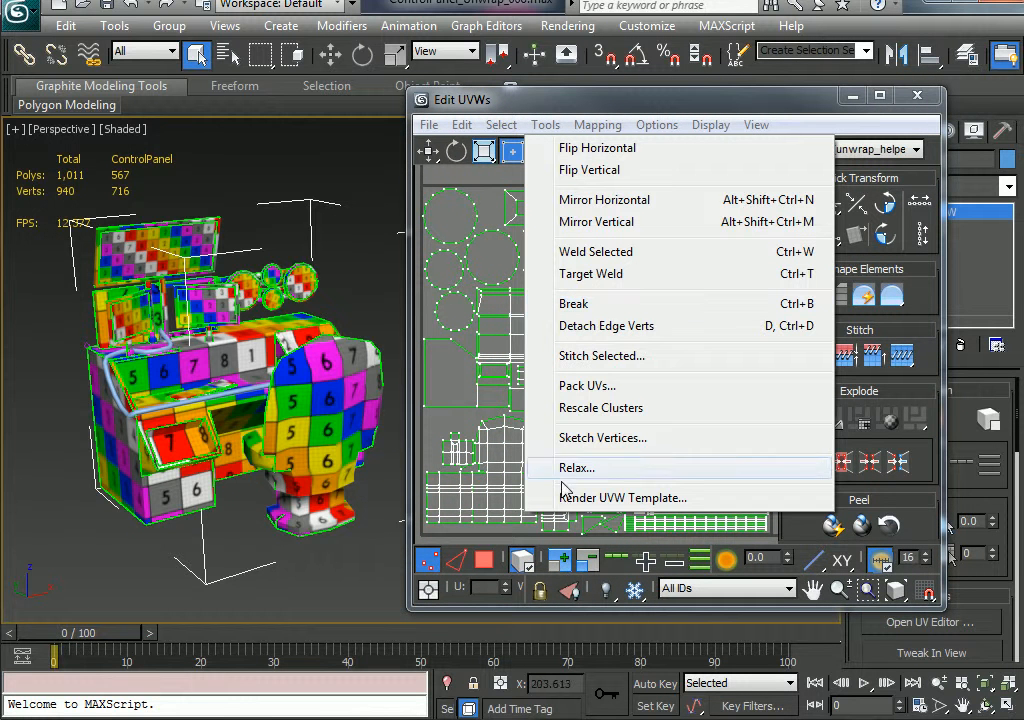
left_click(695, 505)
left_click_drag(464, 142, 306, 166)
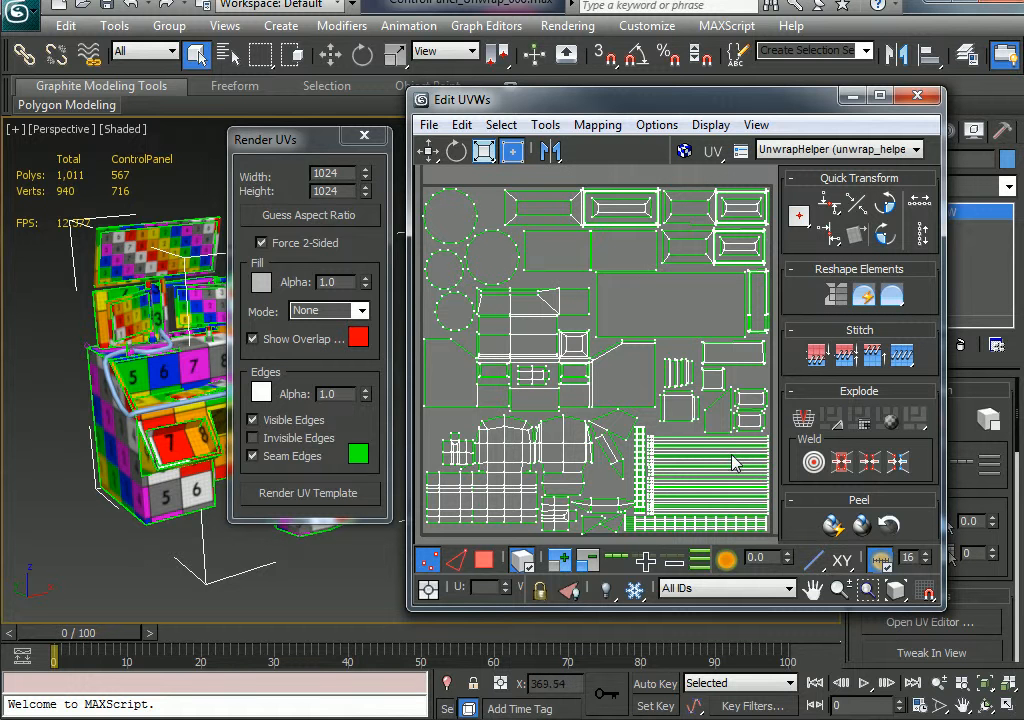
left_click_drag(302, 150, 317, 162)
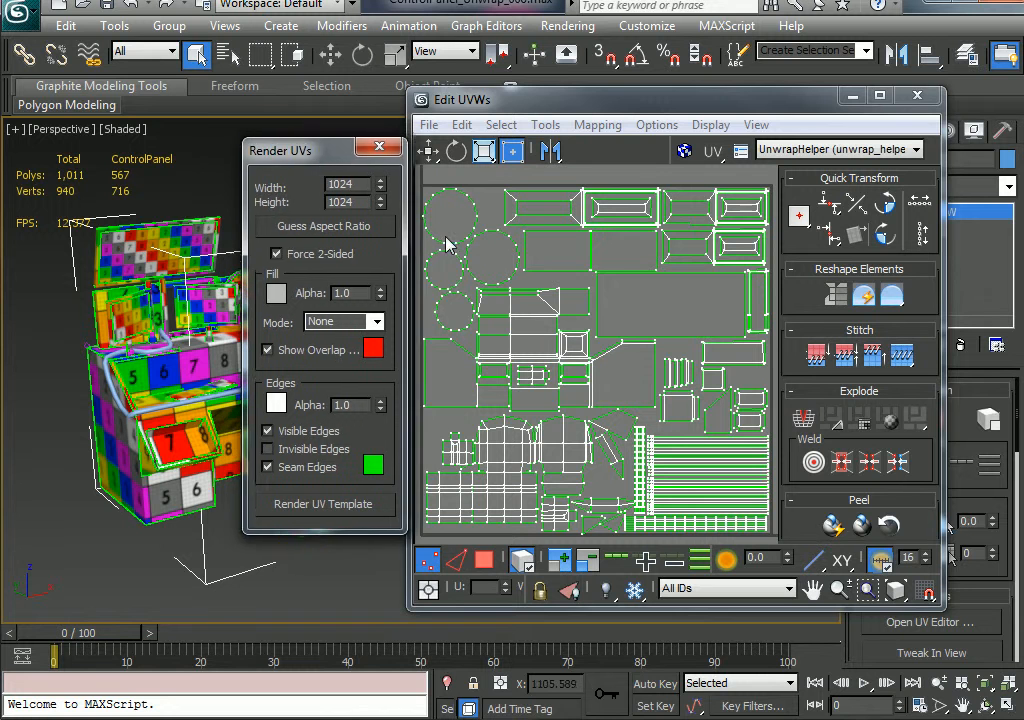
- Render the UV template at a width and height of 1024, with Force 2-Sided on and fill mode None
left_click(447, 245)
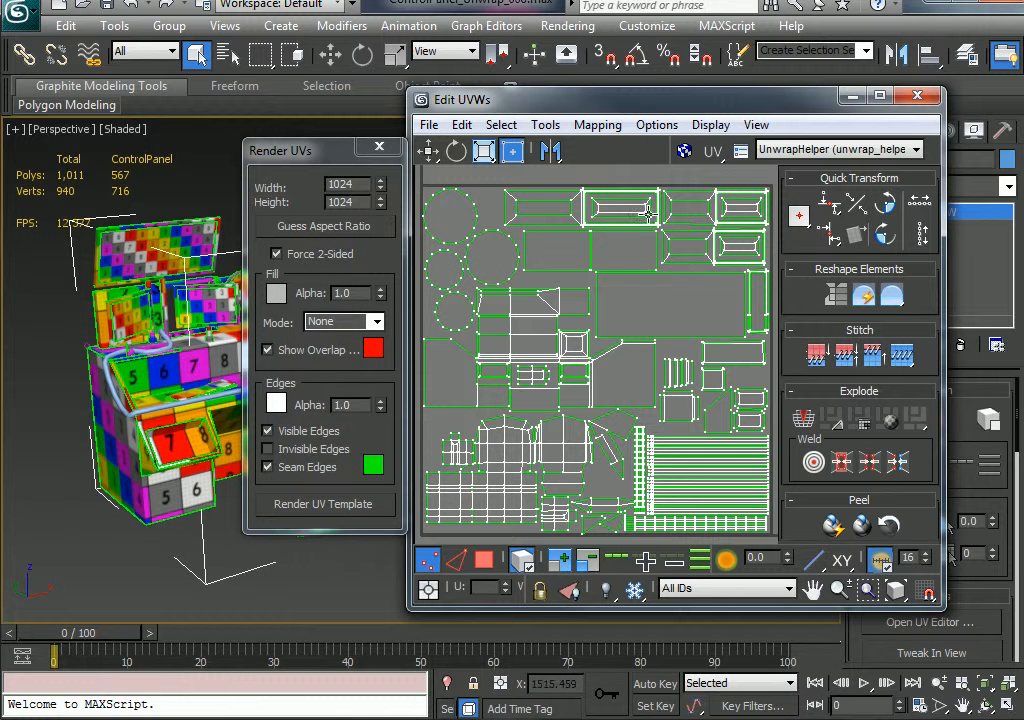
left_click_drag(314, 157, 297, 197)
left_click_drag(366, 213, 308, 212)
left_click(502, 273)
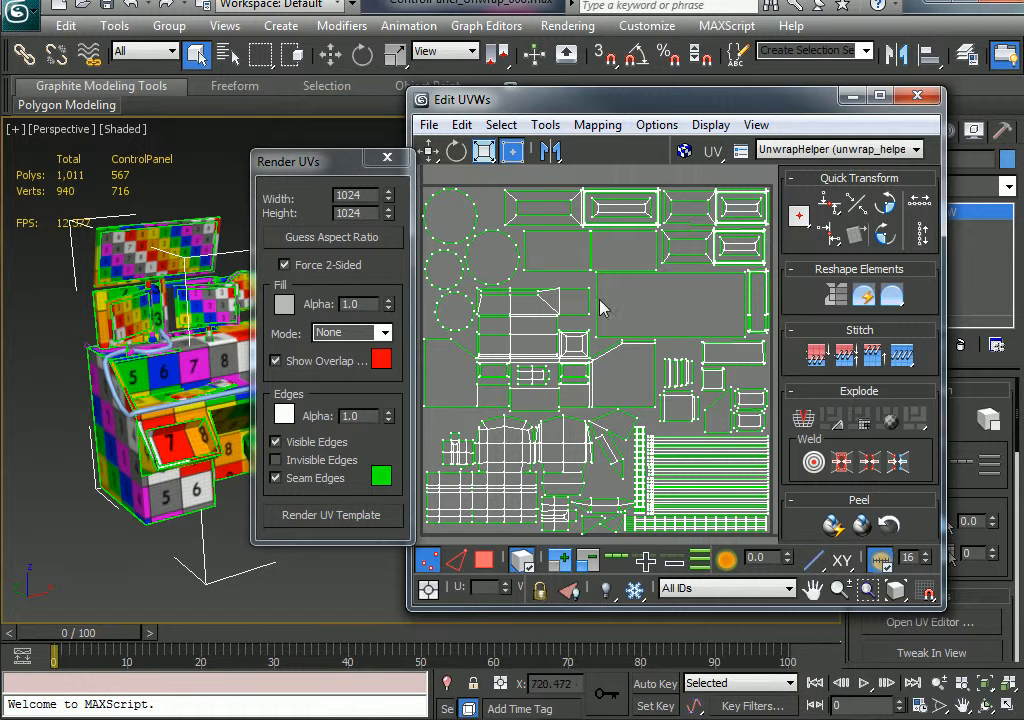
double_click(370, 195)
double_click(368, 212)
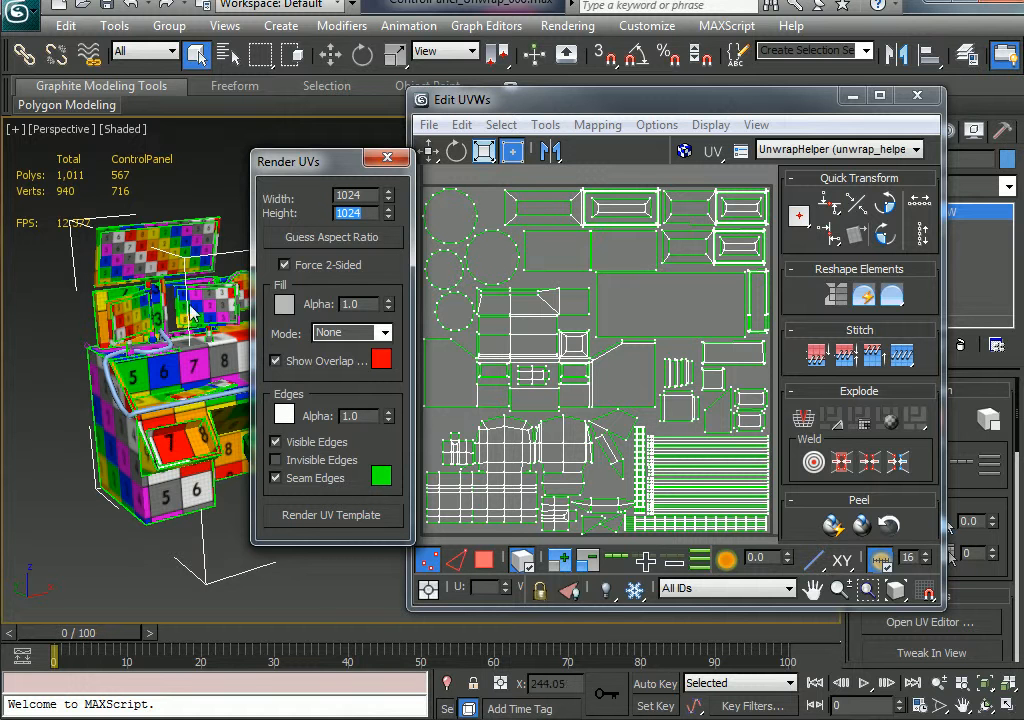
double_click(370, 196)
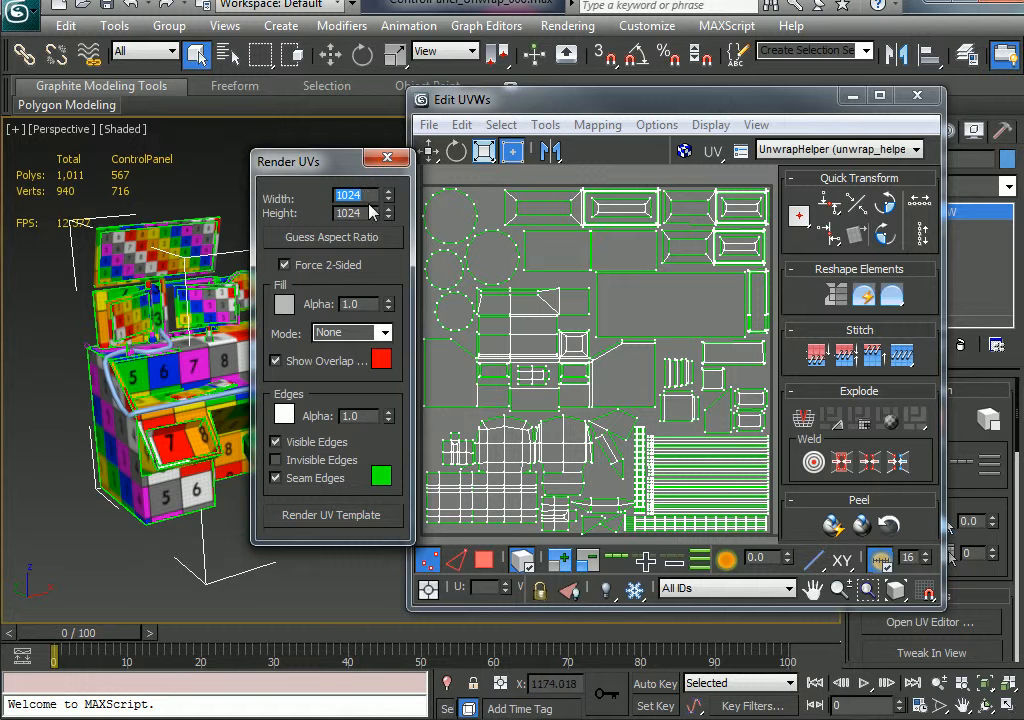
left_click_drag(365, 214, 327, 216)
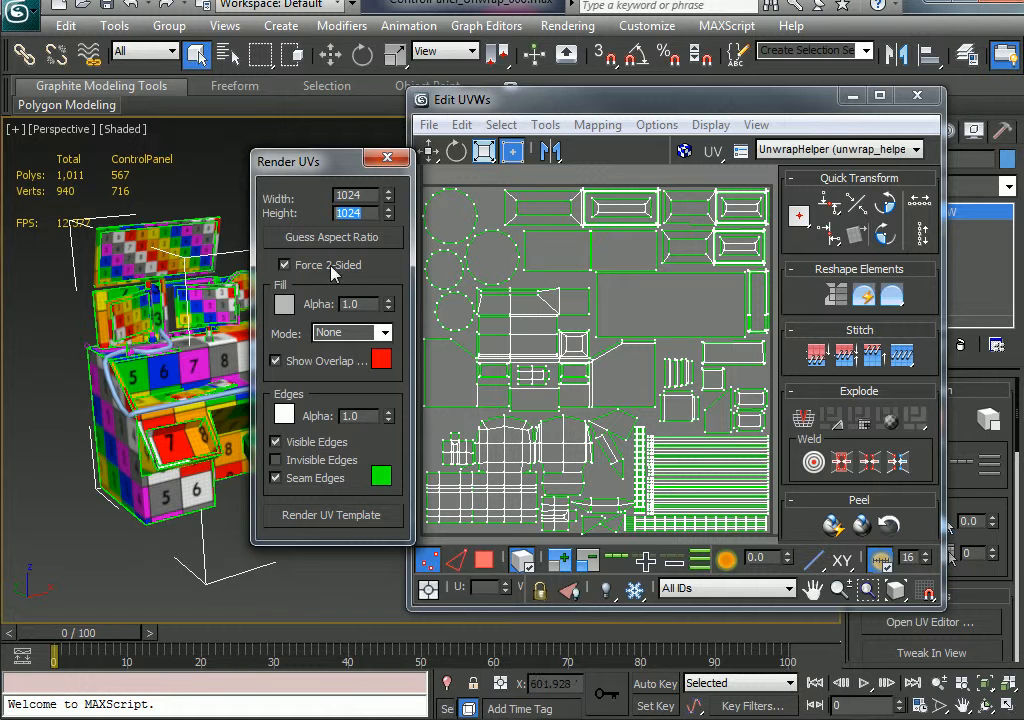
left_click(357, 516)
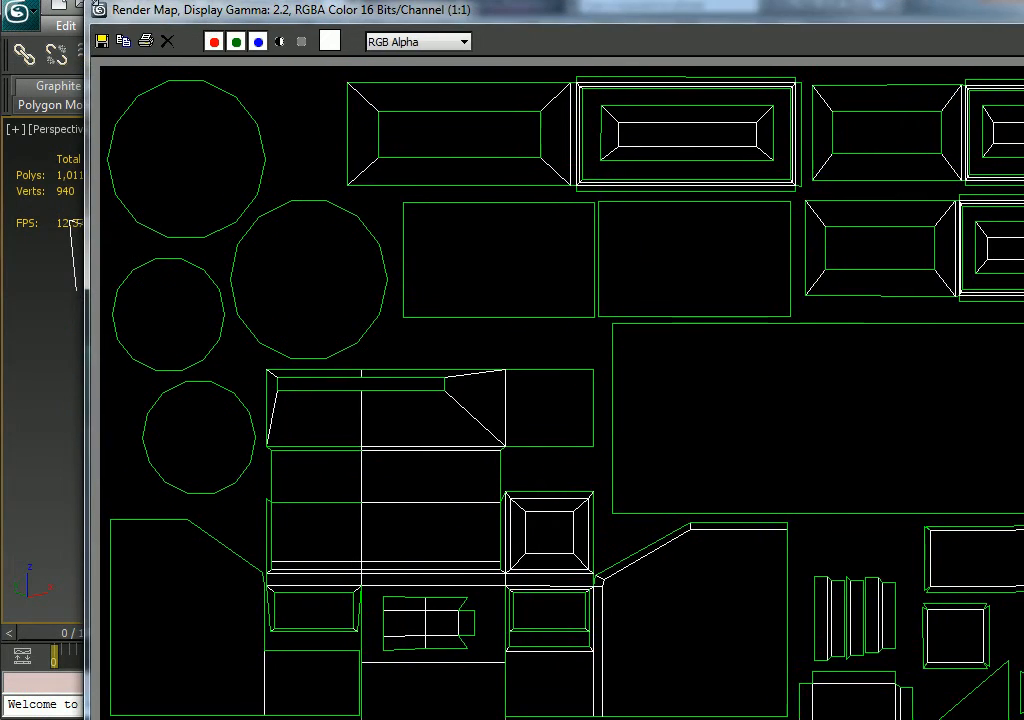
- Examine the rendered UV template in detail at full size and as a whole at half size
left_click_drag(88, 2, 250, 9)
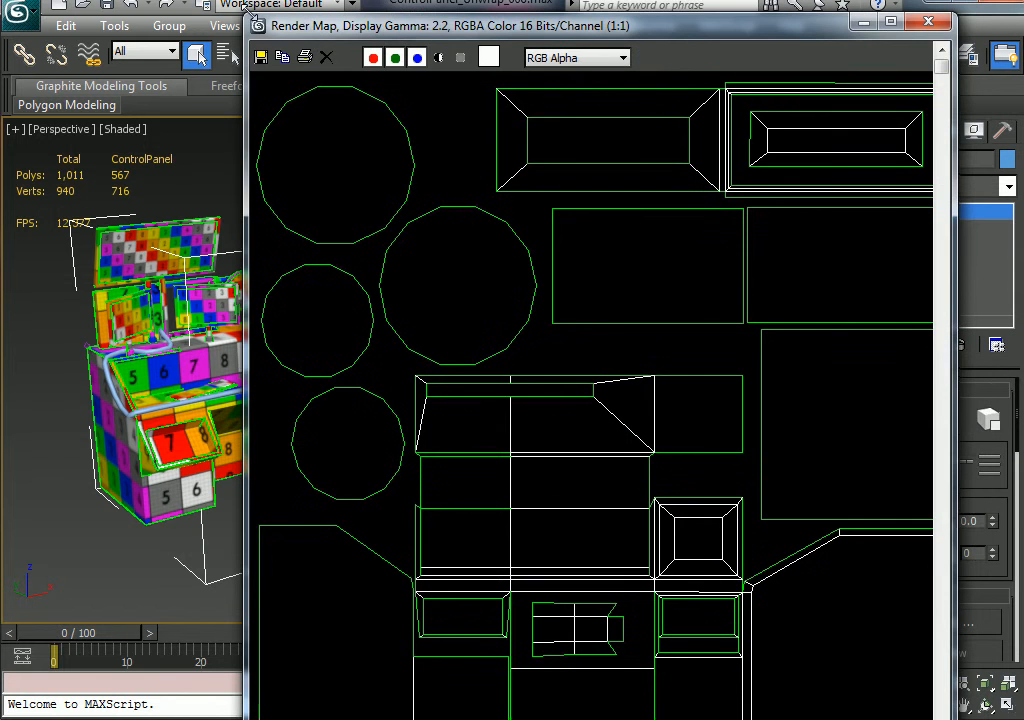
left_click_drag(371, 28, 338, 42)
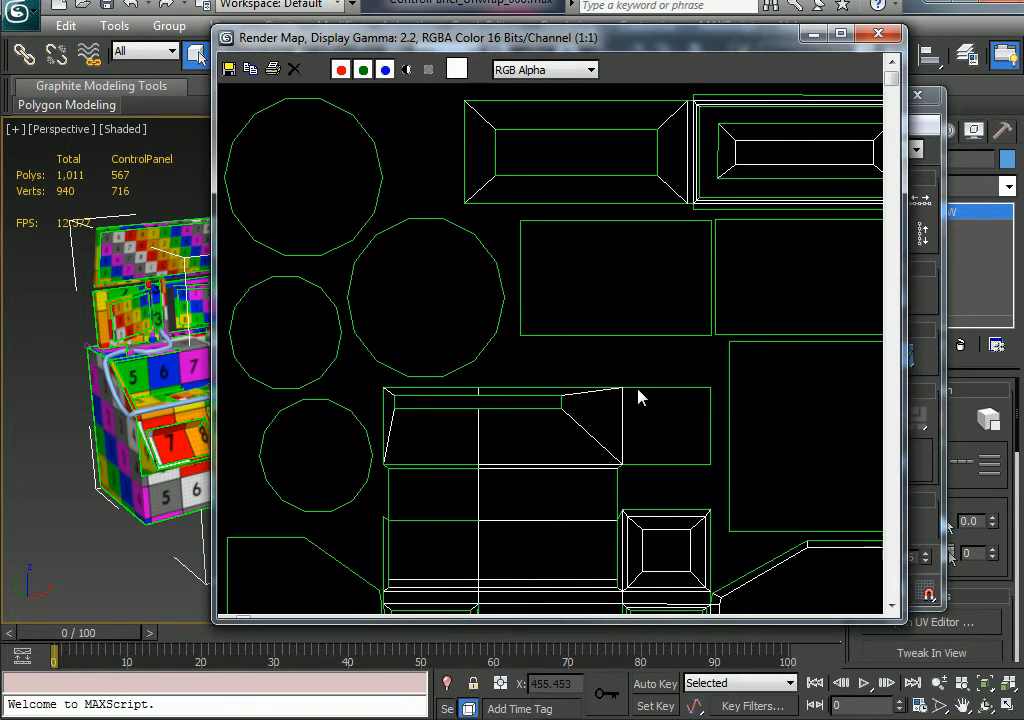
middle_click_drag(632, 388, 516, 353)
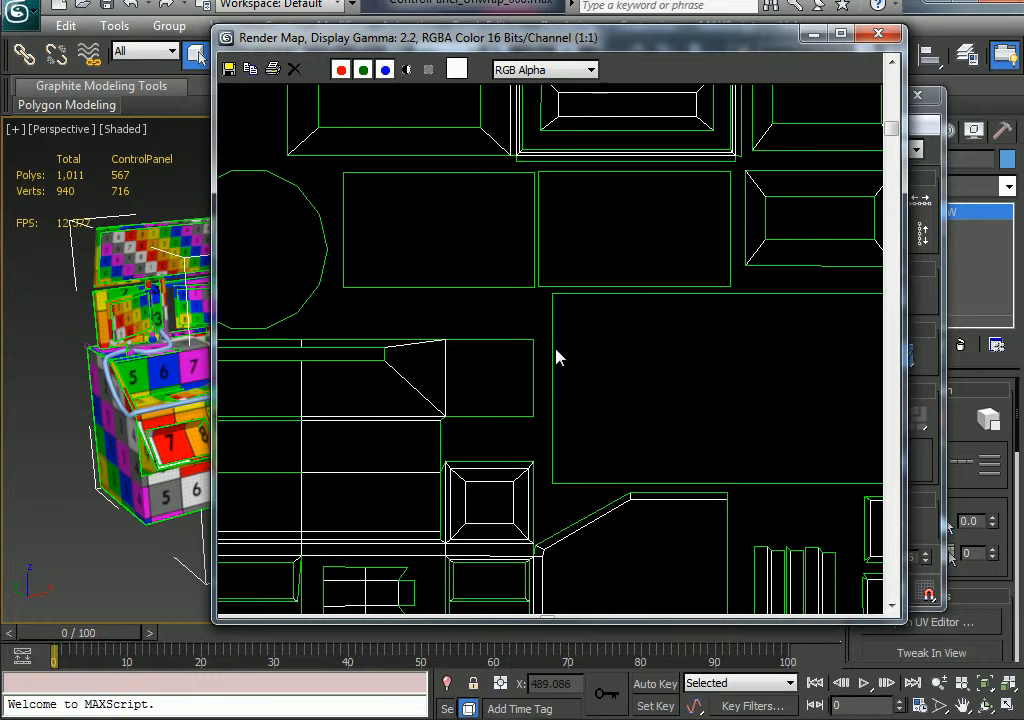
middle_click_drag(784, 252, 599, 302)
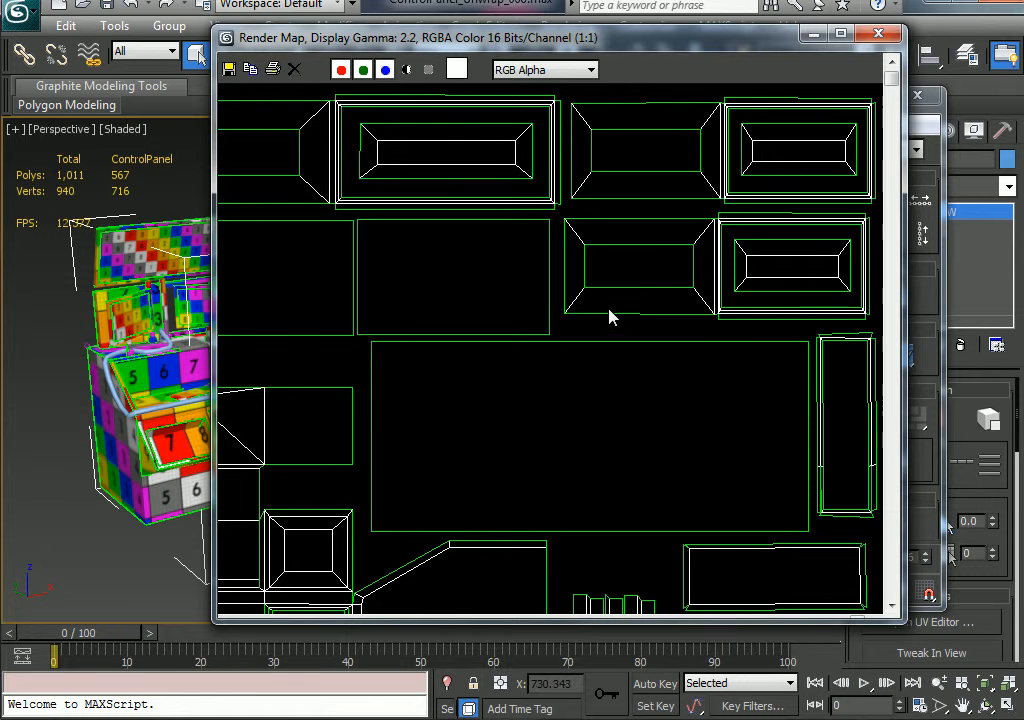
scroll(610, 320, "down", 1)
scroll(608, 320, "down", 1)
scroll(608, 320, "up", 1)
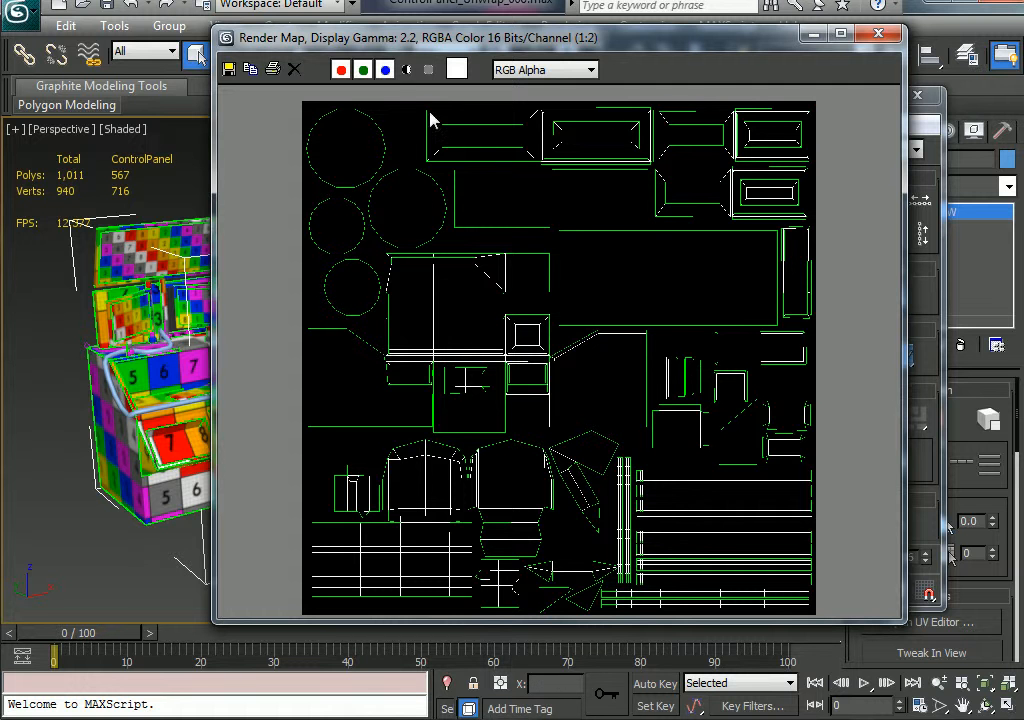
left_click_drag(312, 42, 316, 87)
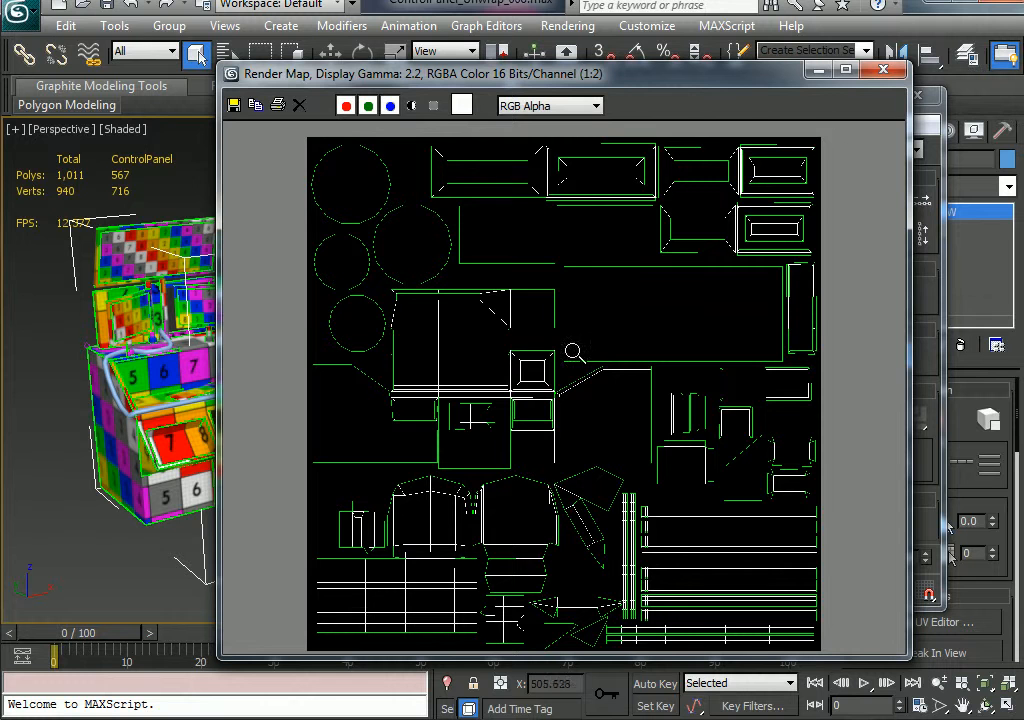
left_click(614, 334, "ctrl")
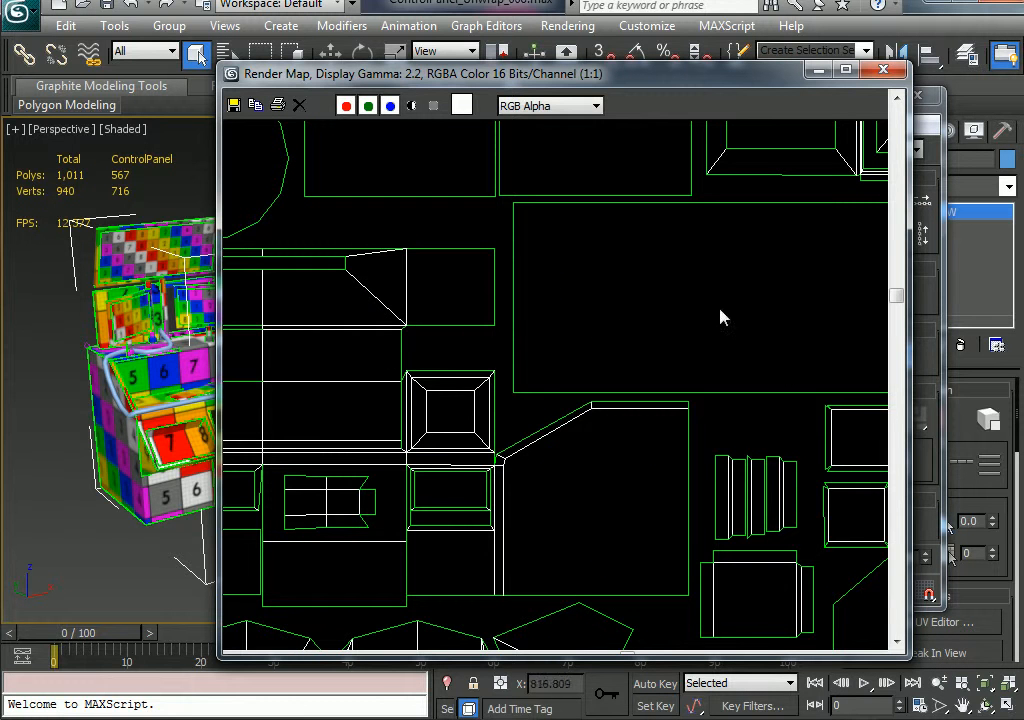
left_click_drag(897, 296, 903, 513)
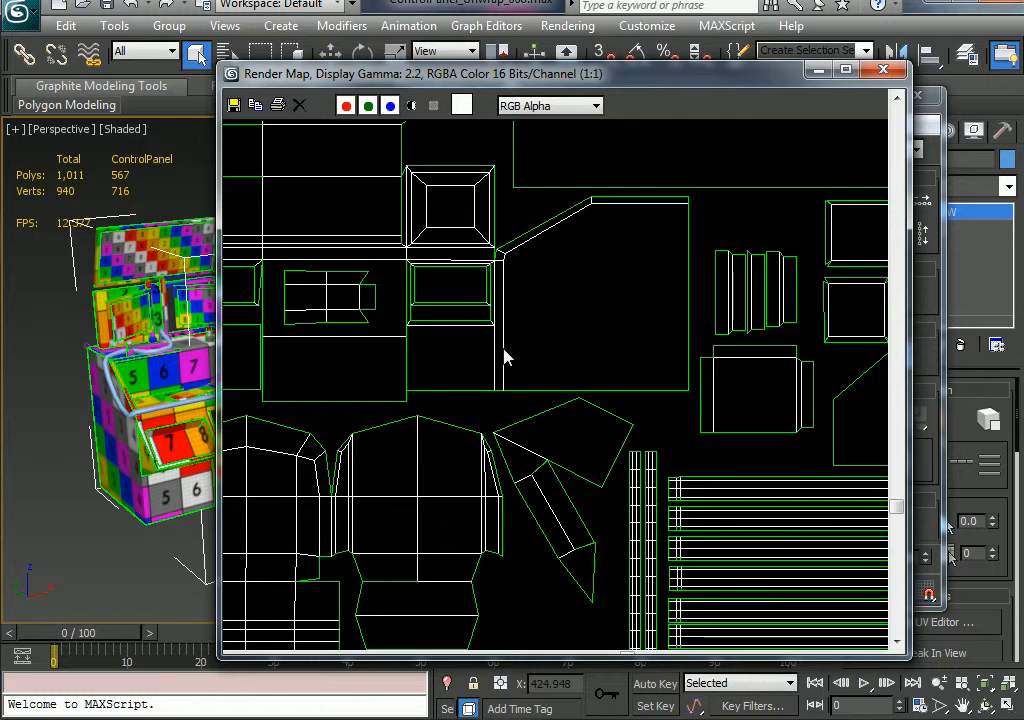
scroll(410, 300, "down", 1)
scroll(521, 434, "up", 1)
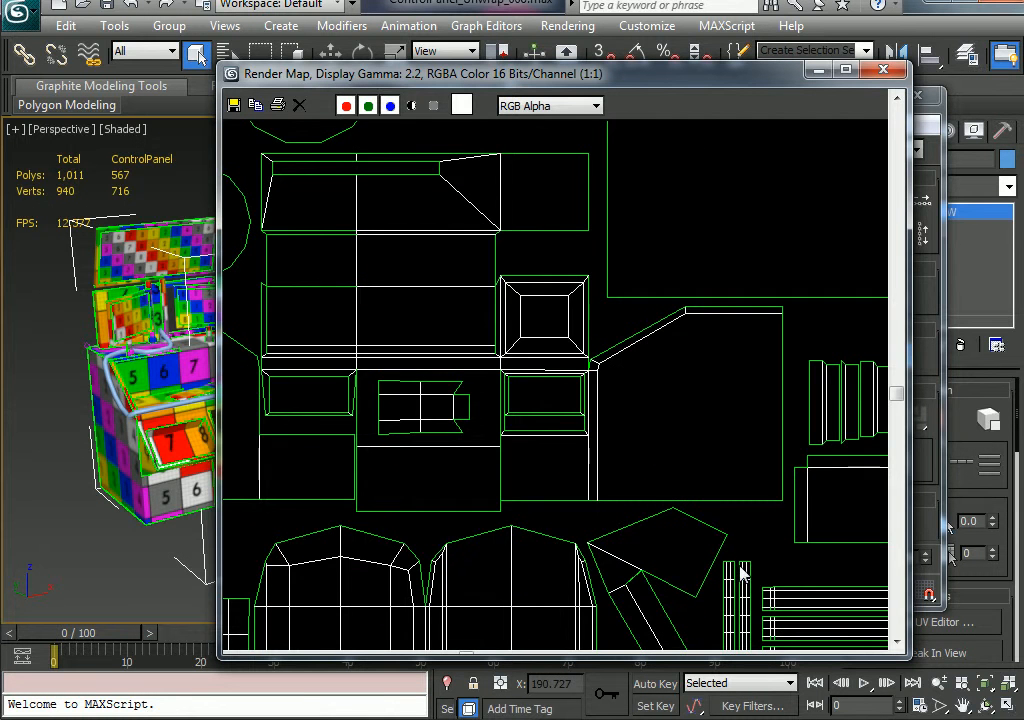
scroll(743, 574, "down", 1)
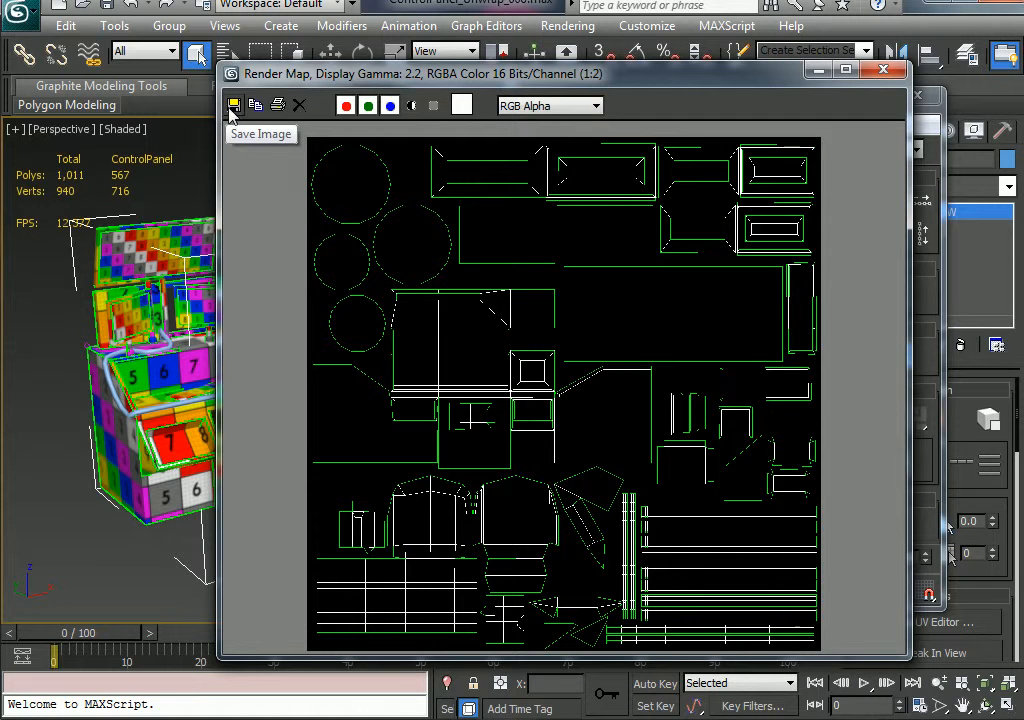
- Start saving the rendered template image and create a Textures folder inside ControlPanel as its destination
left_click_drag(251, 78, 229, 77)
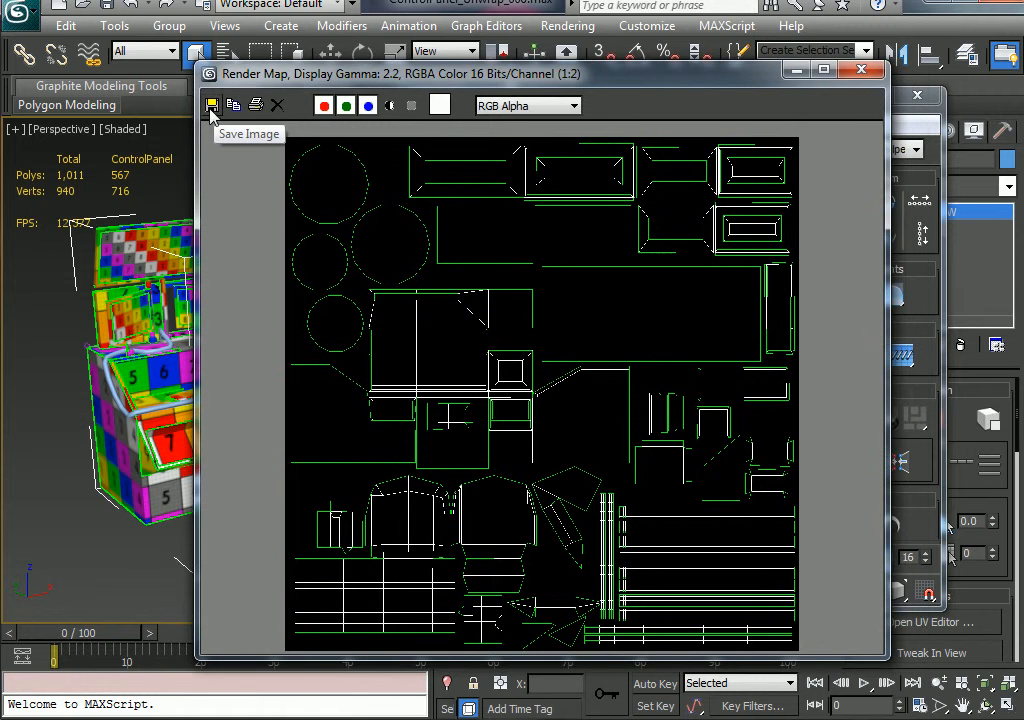
left_click(213, 106)
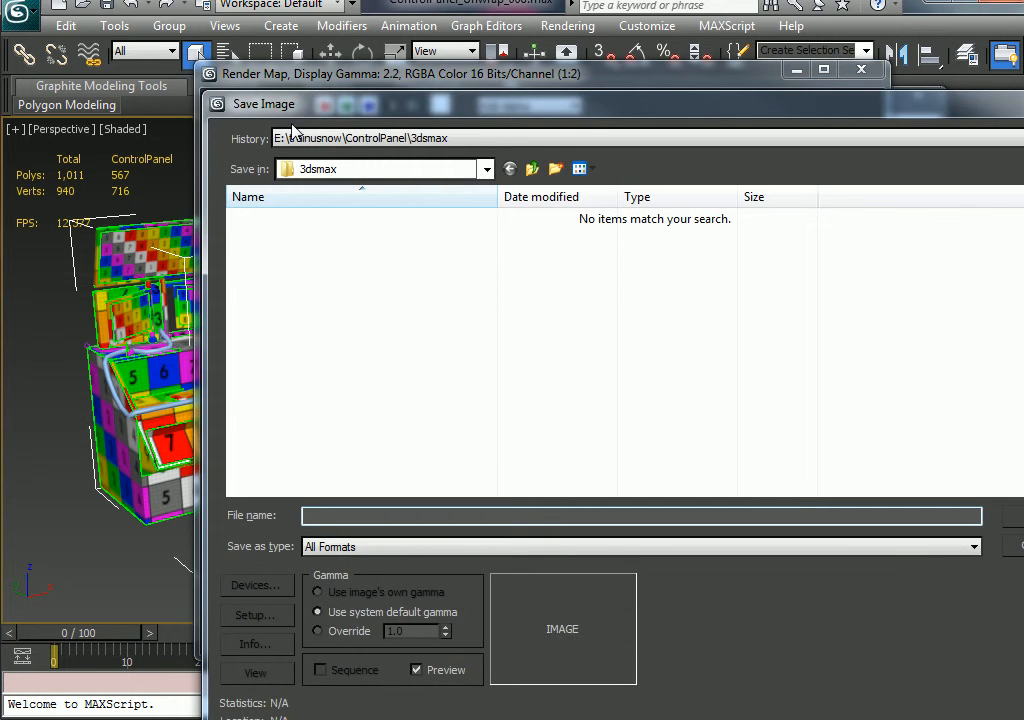
left_click_drag(355, 100, 233, 39)
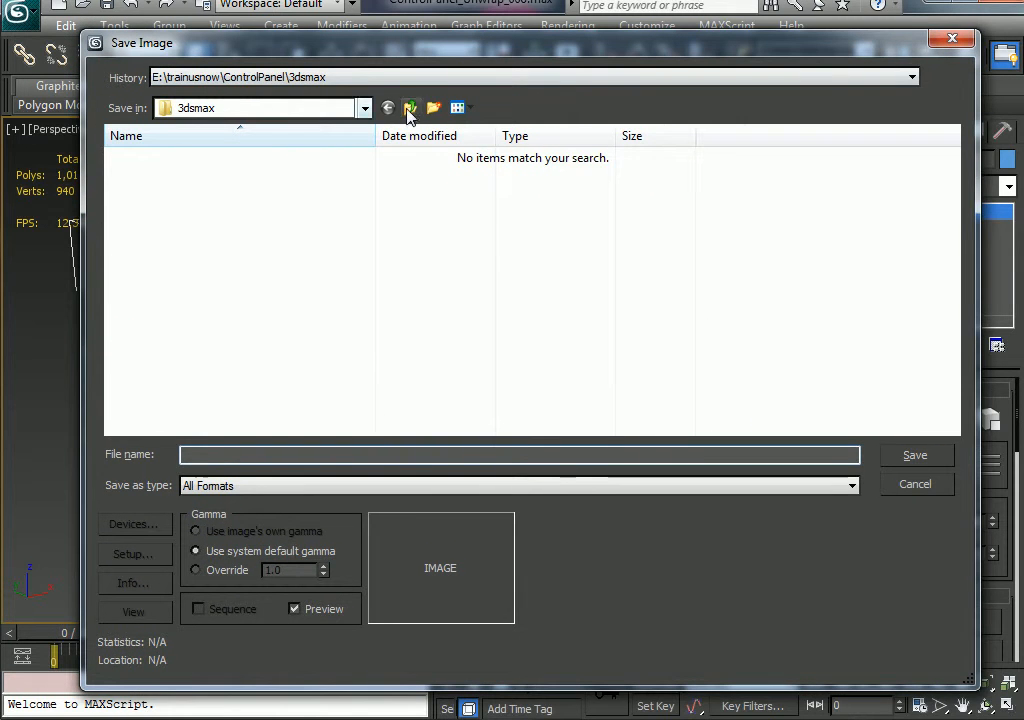
left_click(410, 108)
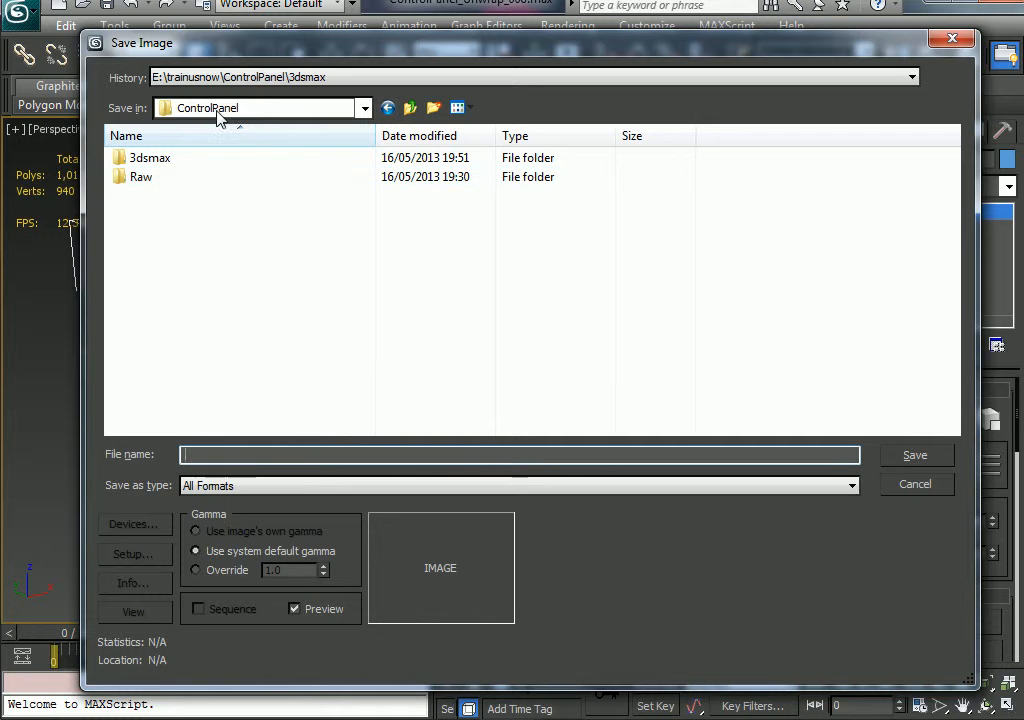
left_click(433, 107)
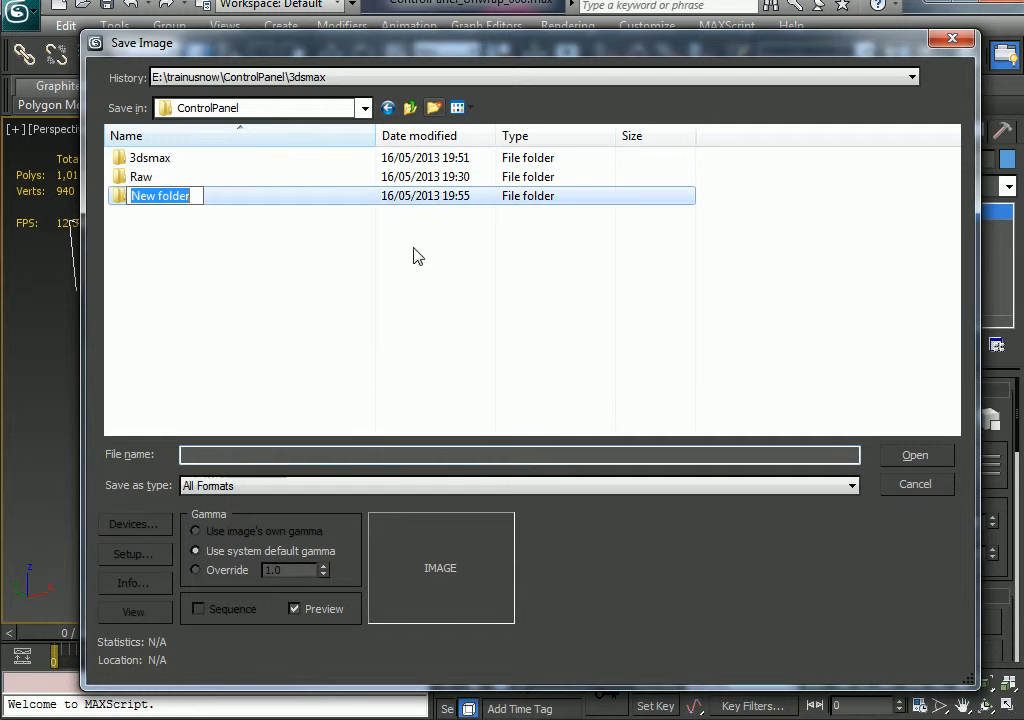
type("Tex")
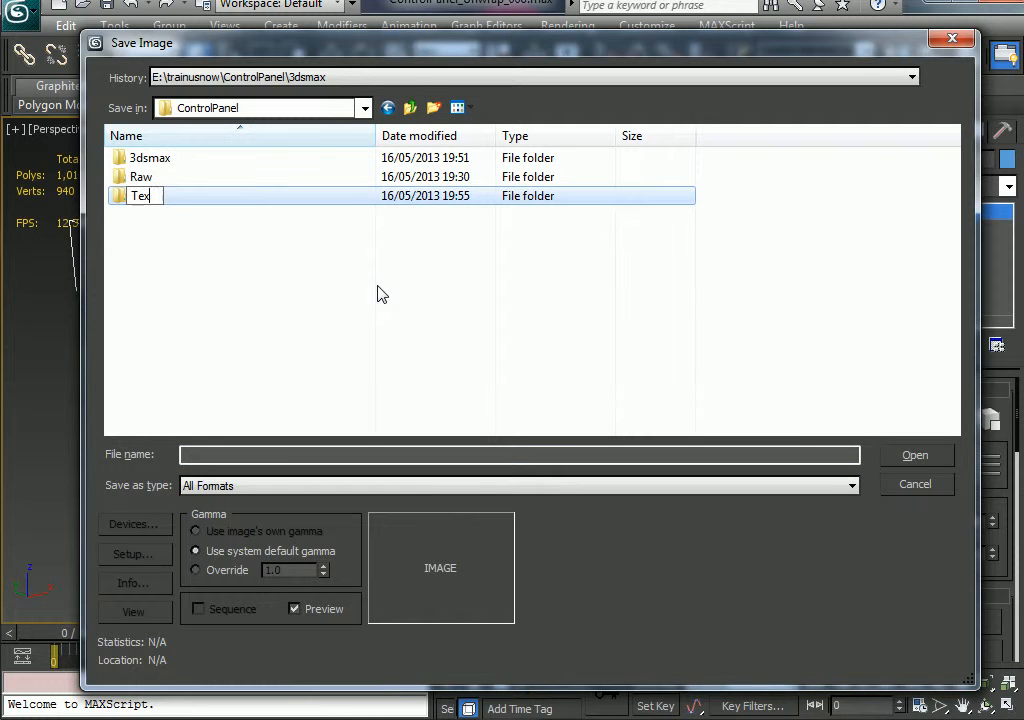
type("tures")
key("Return")
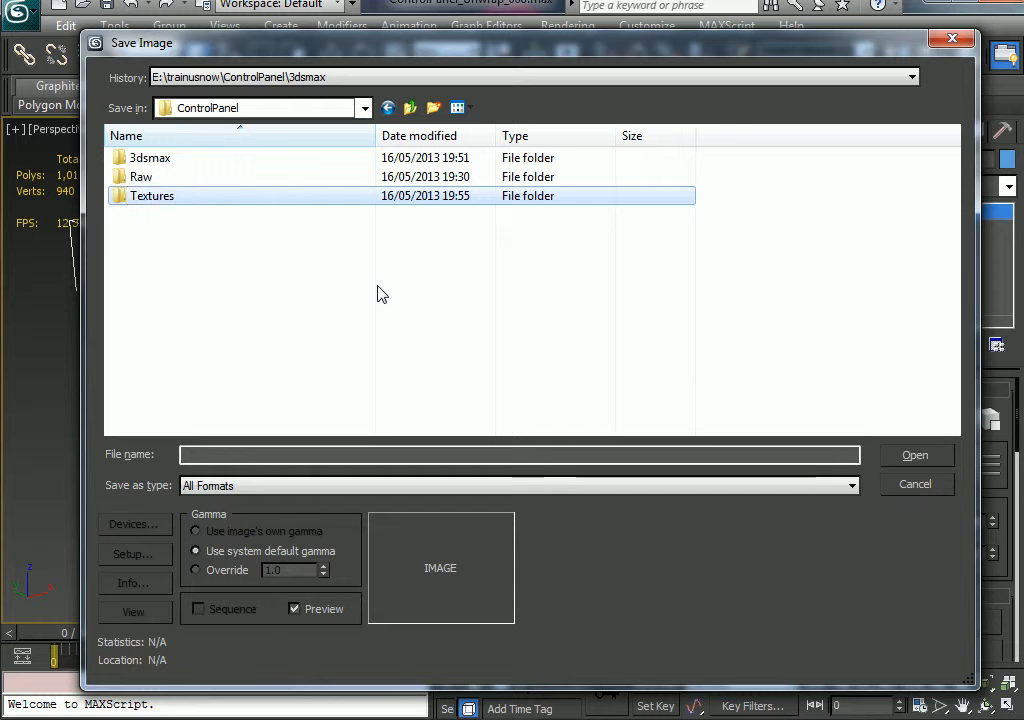
key("Return")
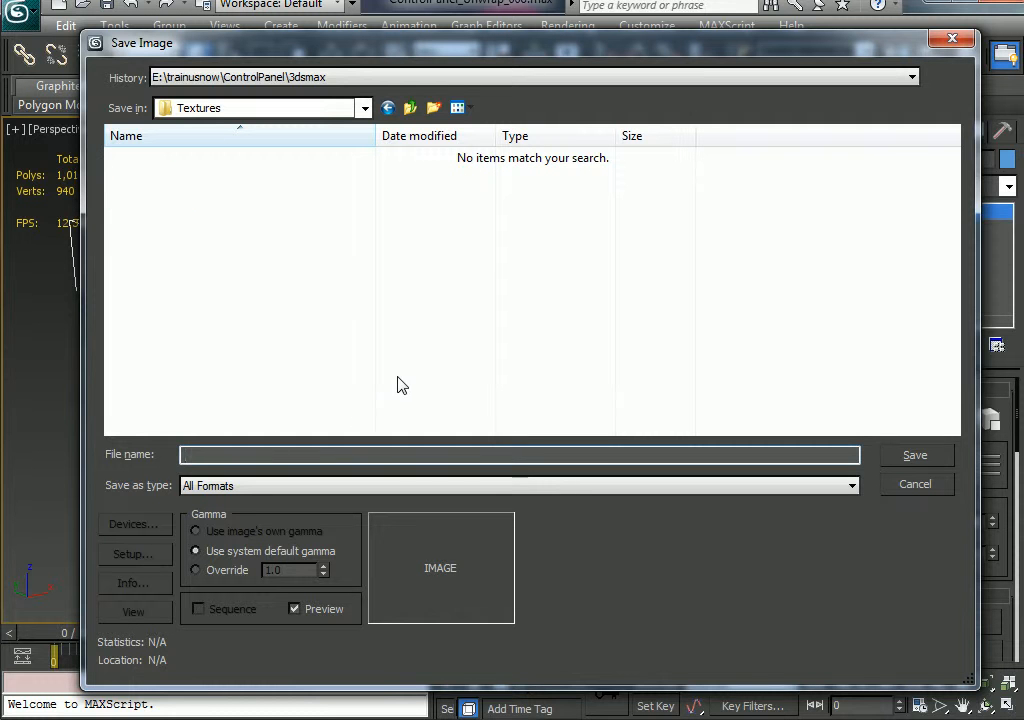
- Save the template image as ControlPanel_UVW.jpg with the JPEG quality raised toward Best
type("ControlPanel_UVW")
left_click(315, 486)
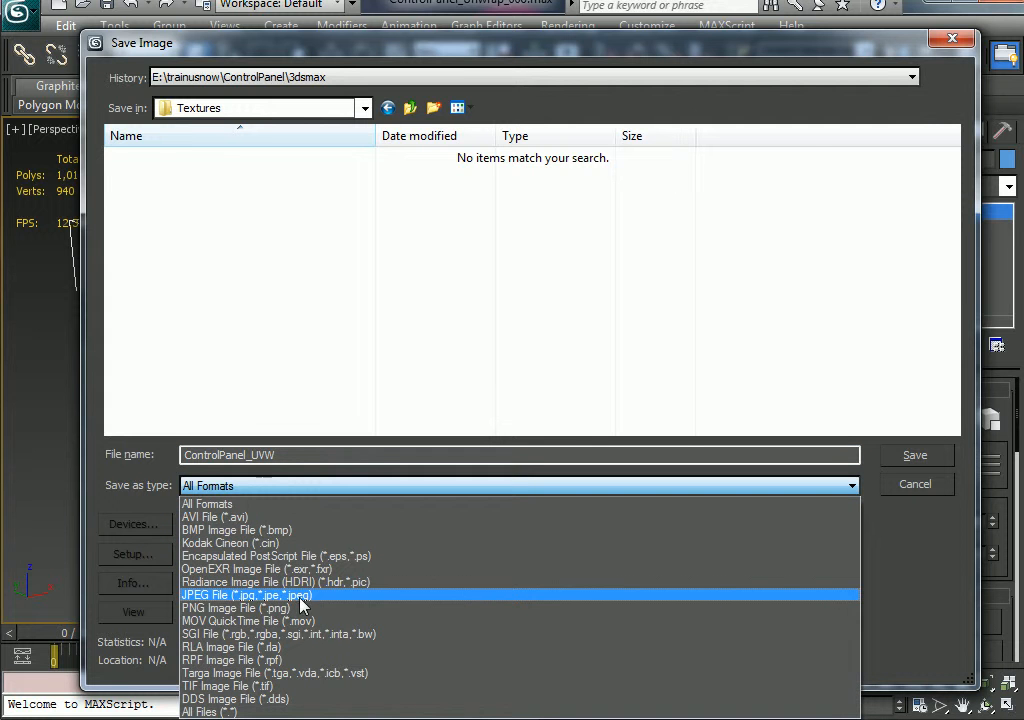
left_click(299, 503)
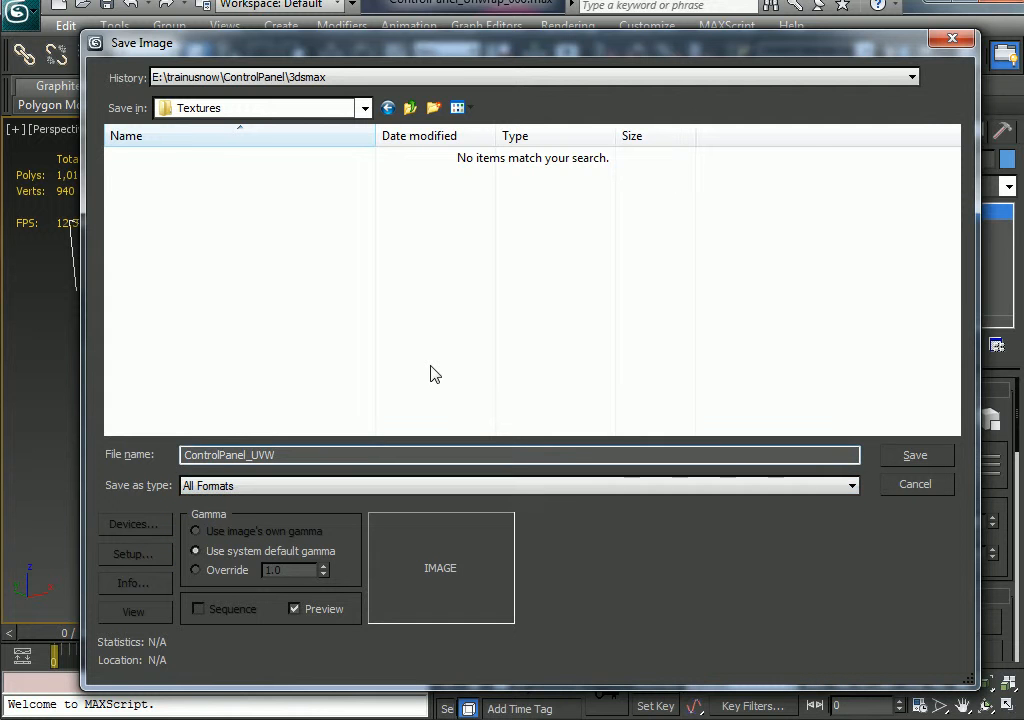
type(".jpg")
left_click(929, 461)
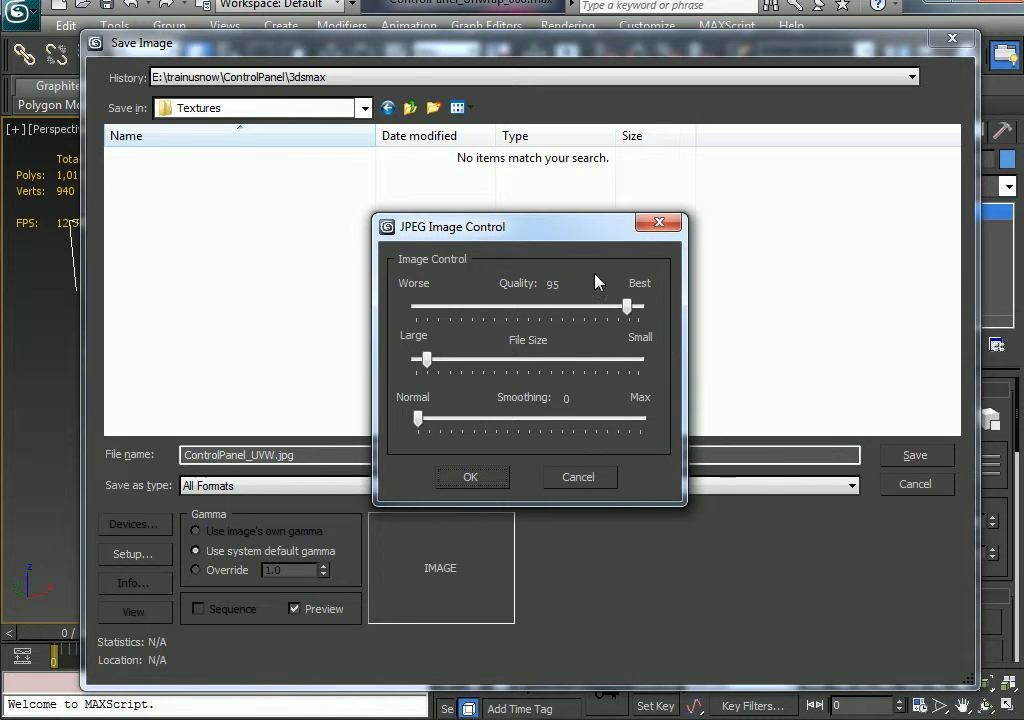
left_click(636, 308)
left_click(470, 479)
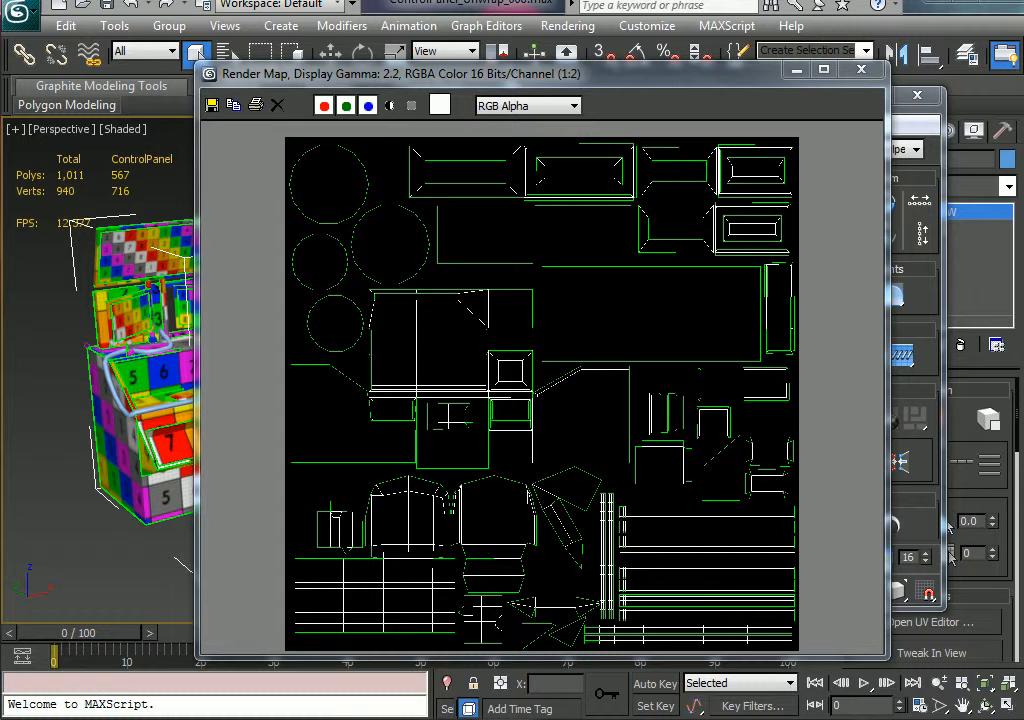
- Switch to Windows Explorer, open the Textures folder inside ControlPanel and show its contents as extra large icons
left_click_drag(1023, 85, 322, 103)
double_click(395, 262)
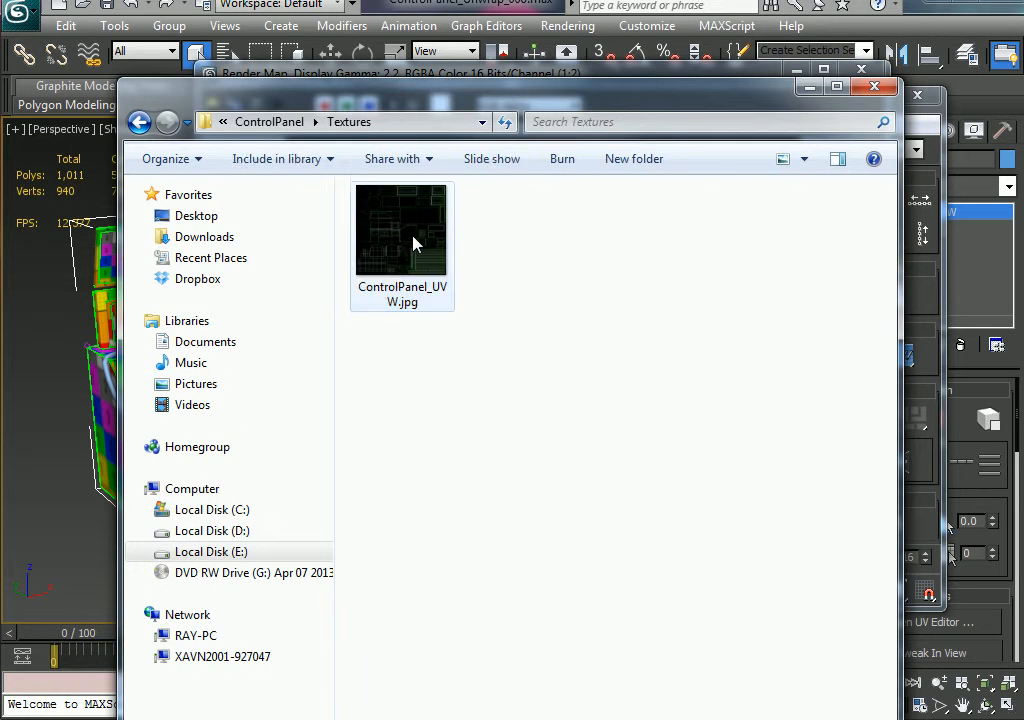
left_click(396, 250)
left_click(803, 159)
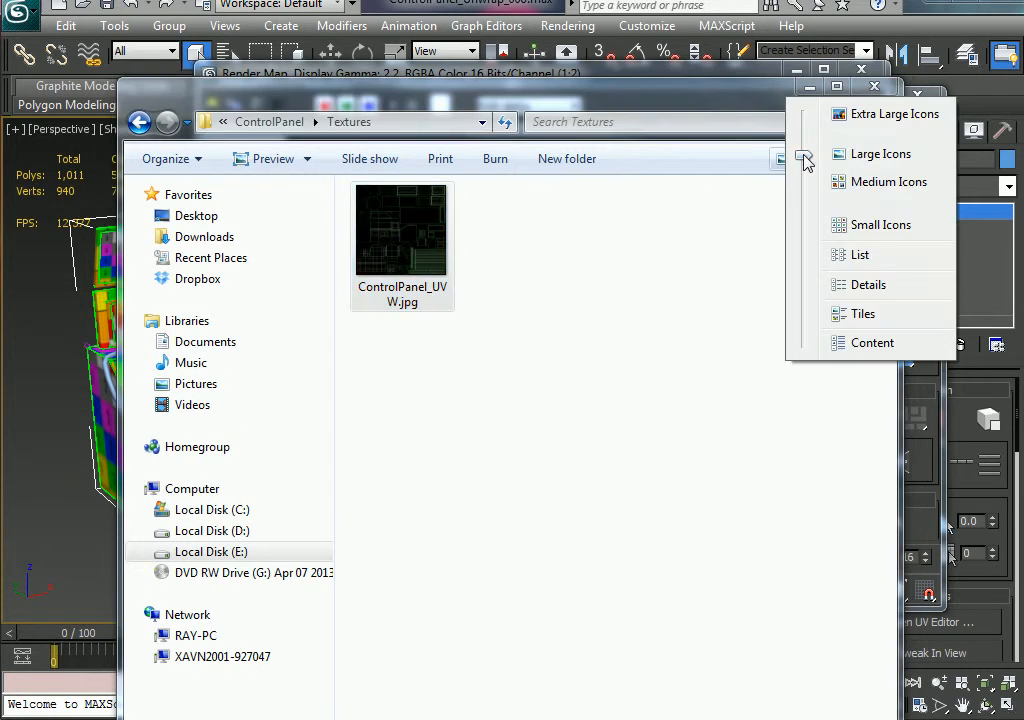
left_click(838, 114)
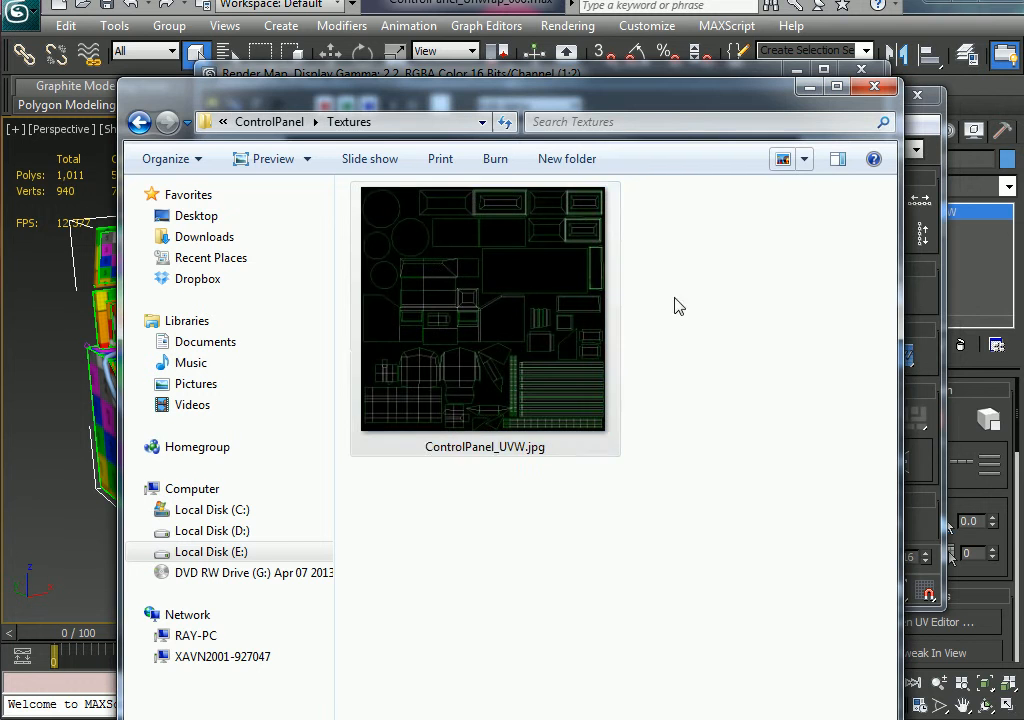
- Open ControlPanel_UVW.jpg in Windows Photo Viewer and fit the viewer window on screen to inspect the whole UV template
double_click(482, 302)
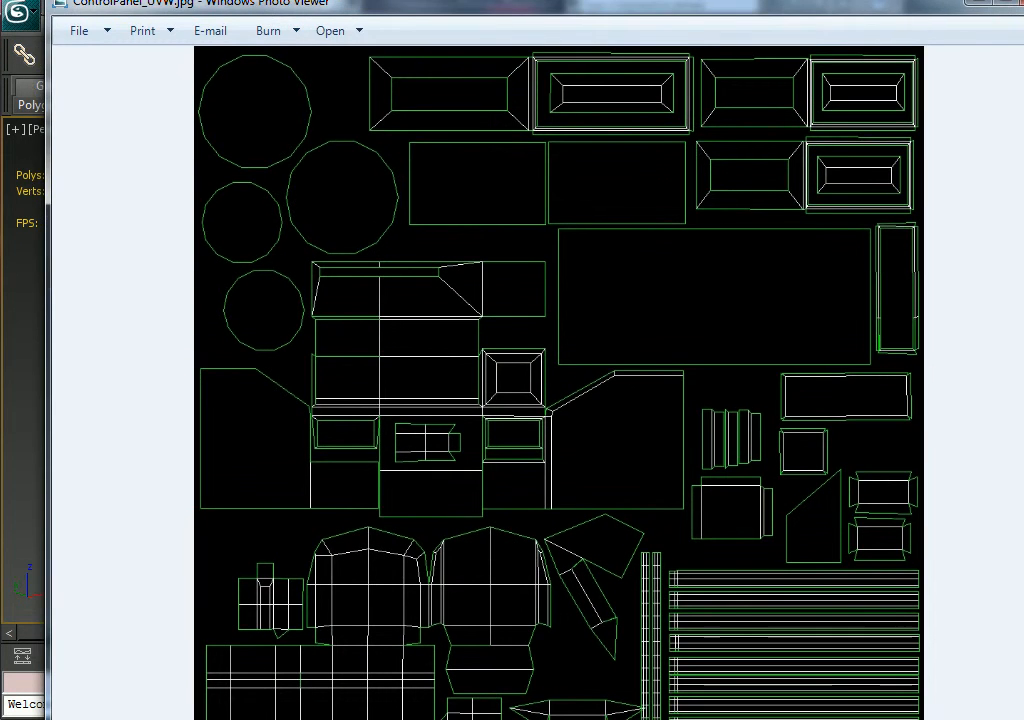
left_click_drag(704, 6, 731, 0)
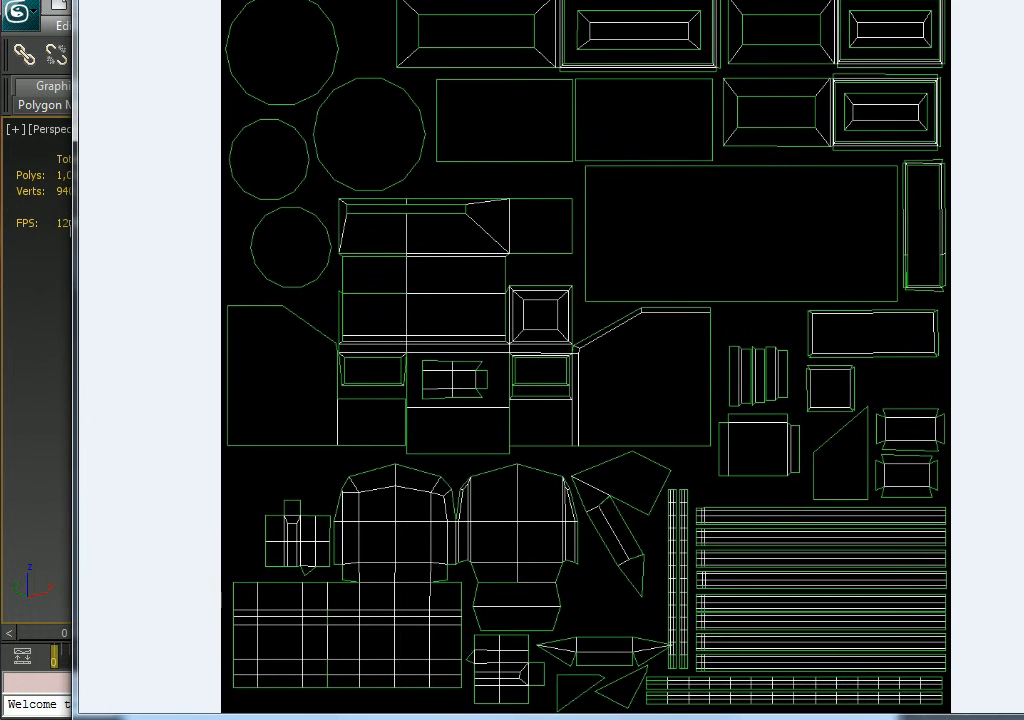
left_click_drag(1023, 0, 960, 153)
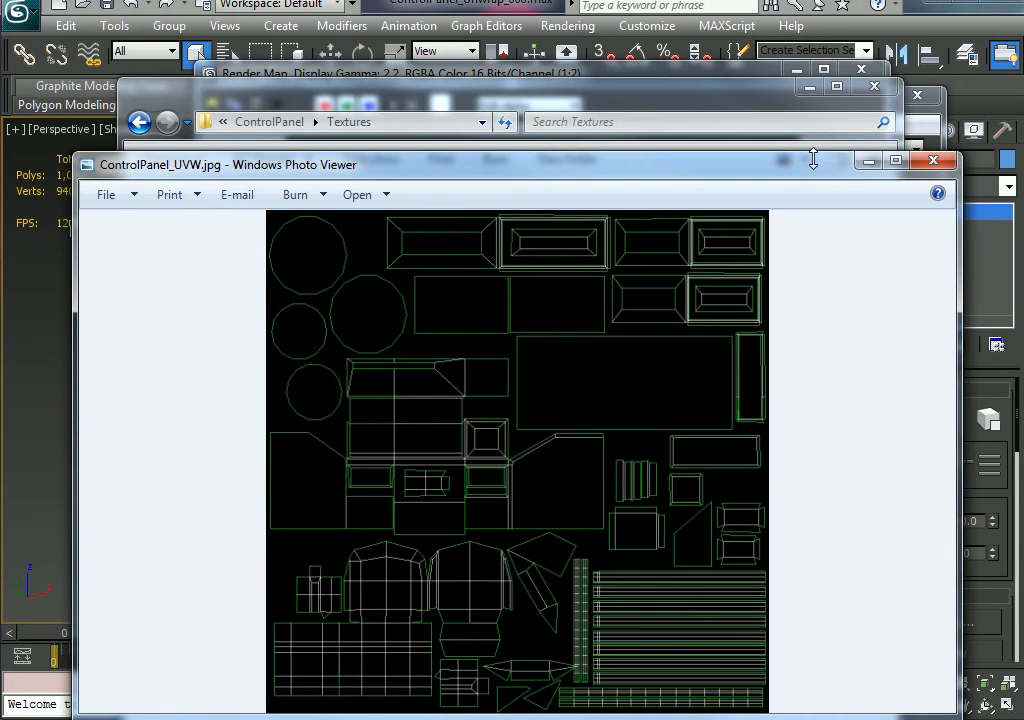
left_click_drag(813, 160, 780, 80)
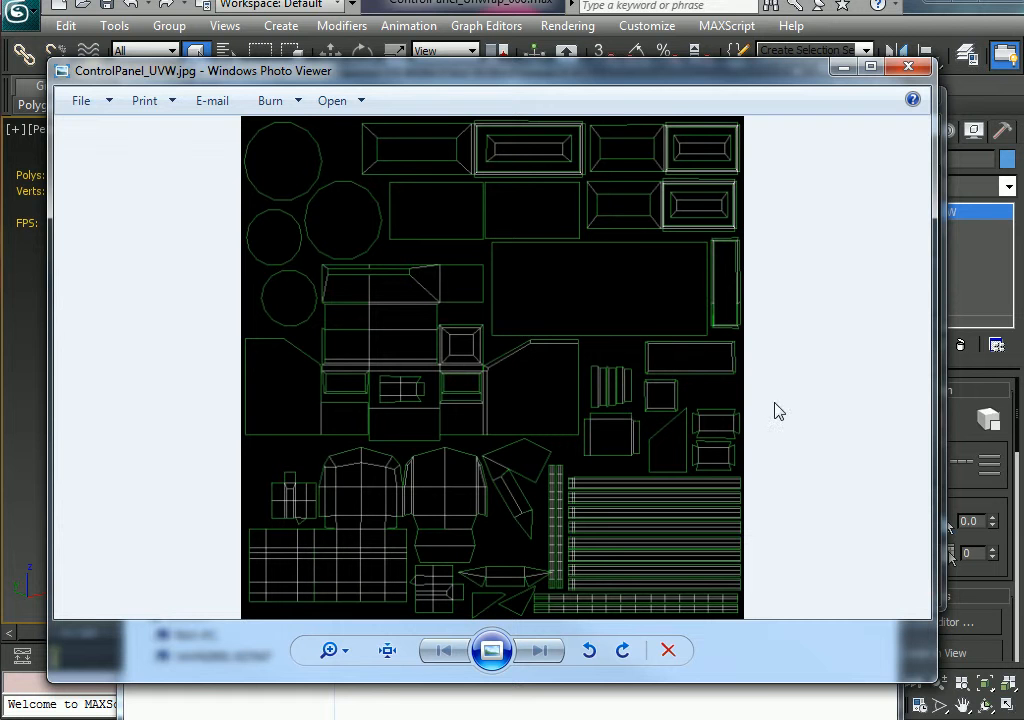
left_click_drag(686, 89, 697, 64)
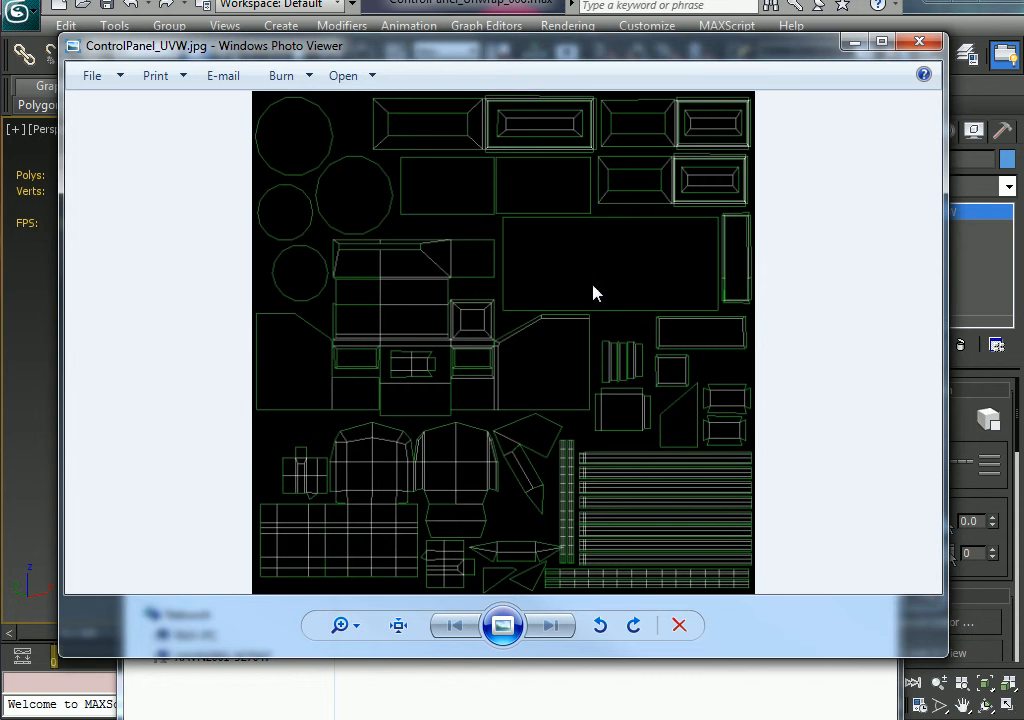
left_click_drag(702, 52, 711, 80)
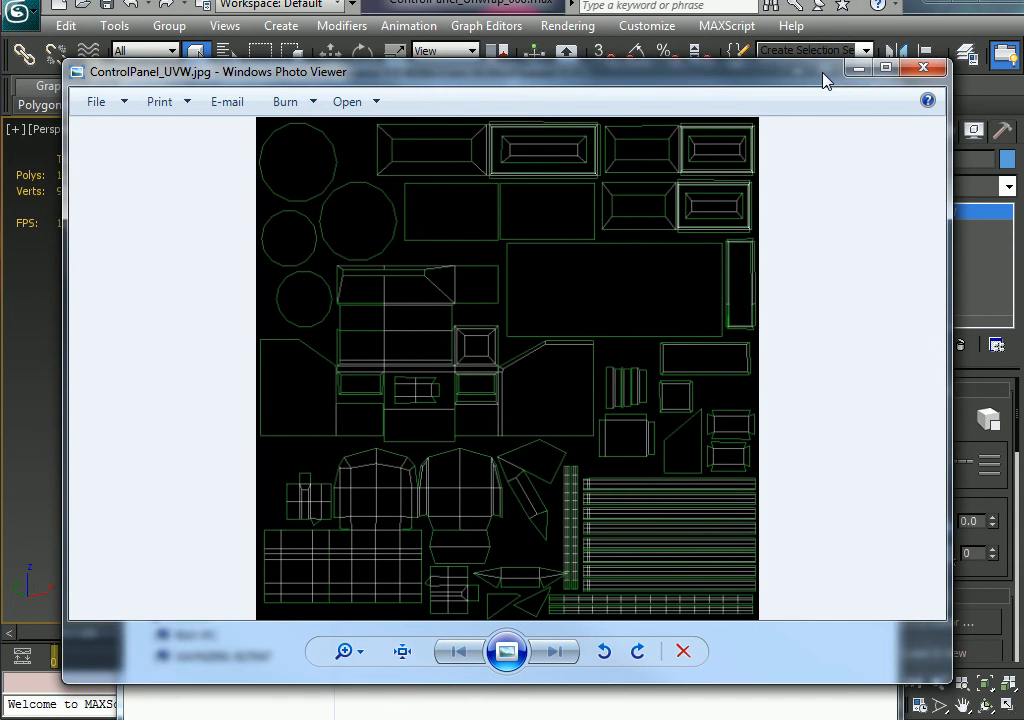
left_click_drag(823, 80, 818, 48)
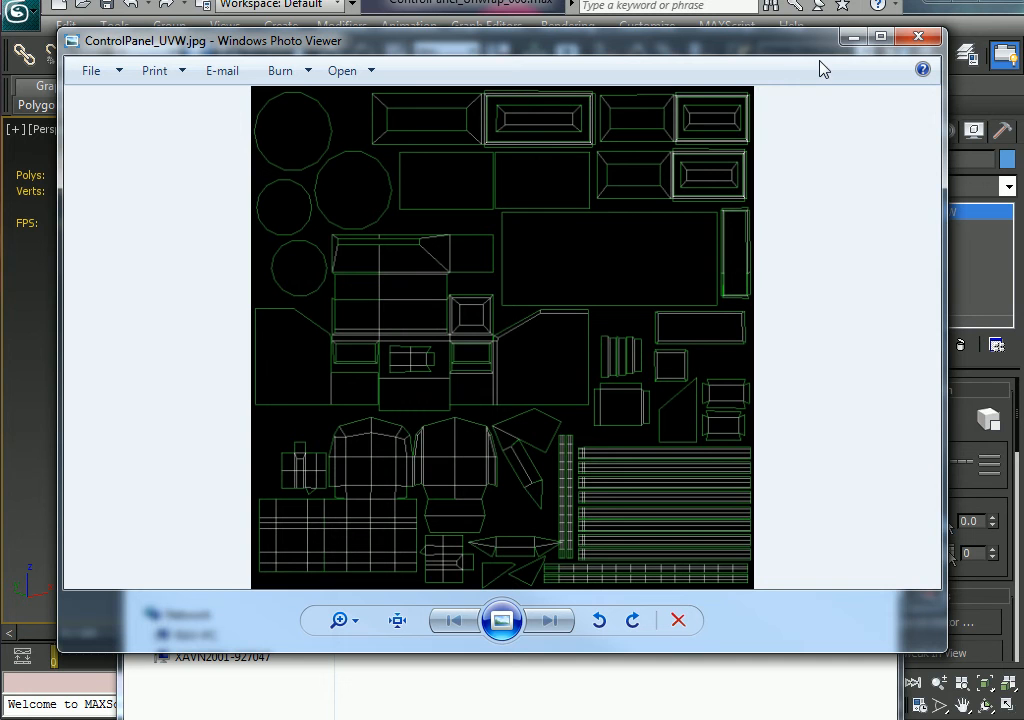